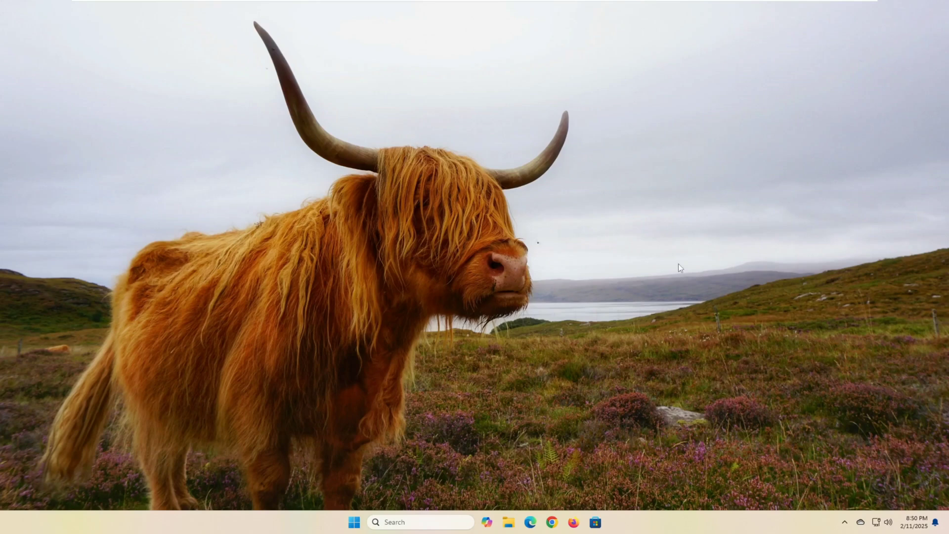
Browse to the 'Windows 7 Games for Windows 11 & 10' folder on My Data (D:)
click(509, 525)
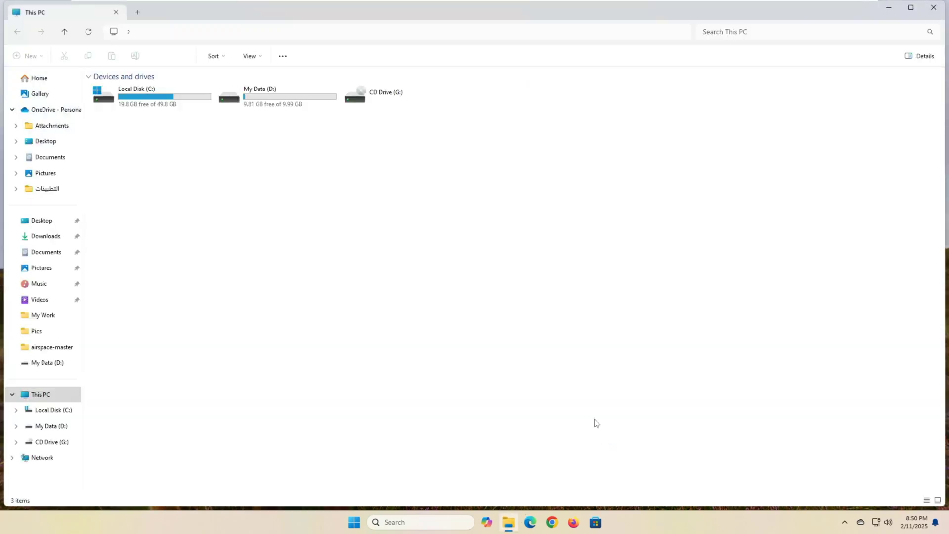
click(293, 105)
double_click(293, 105)
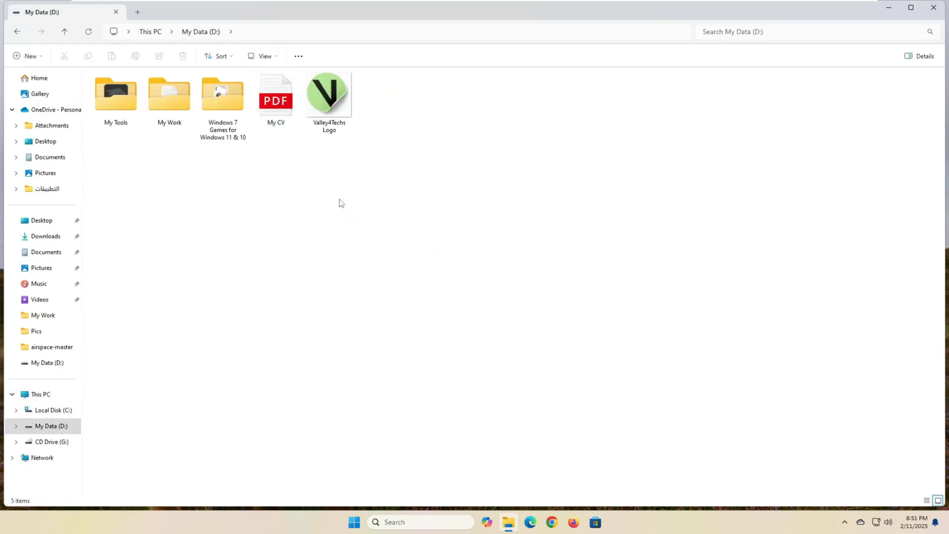
click(222, 141)
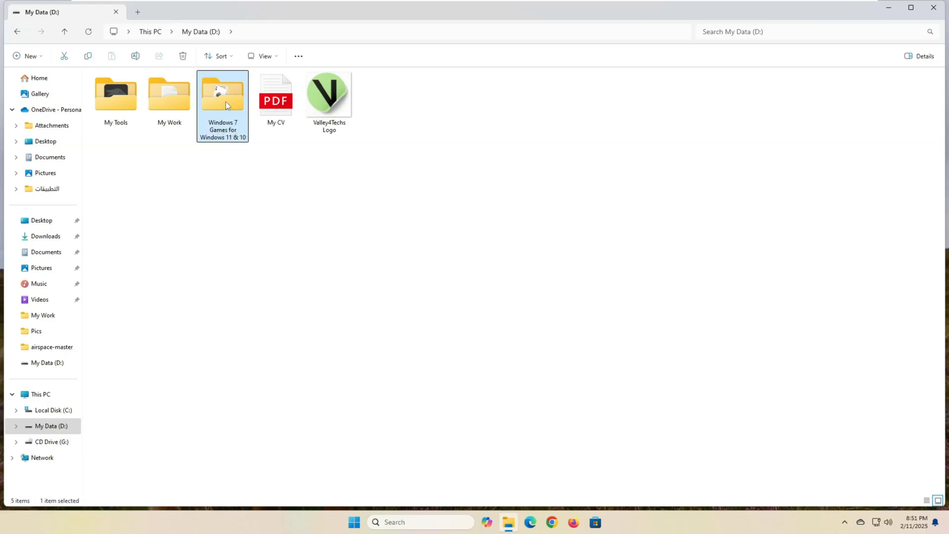
double_click(226, 102)
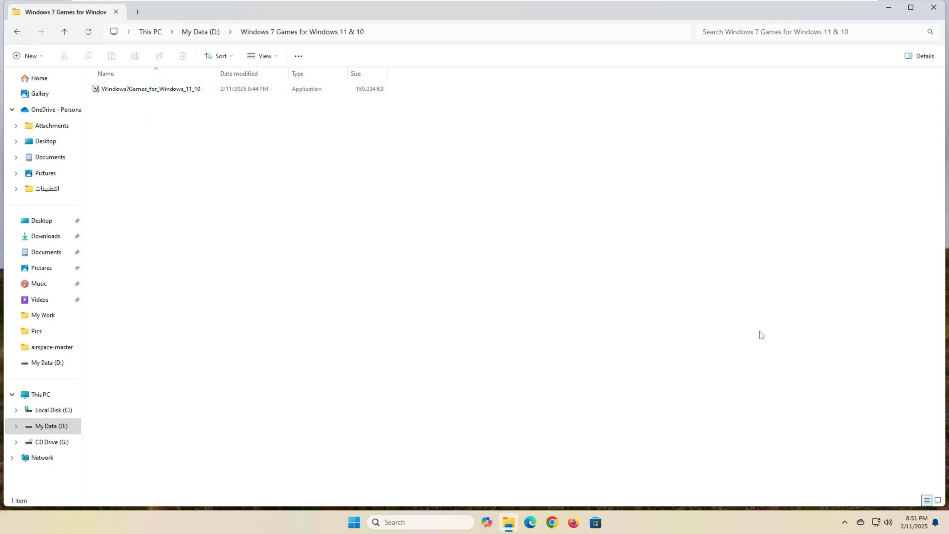
click(845, 523)
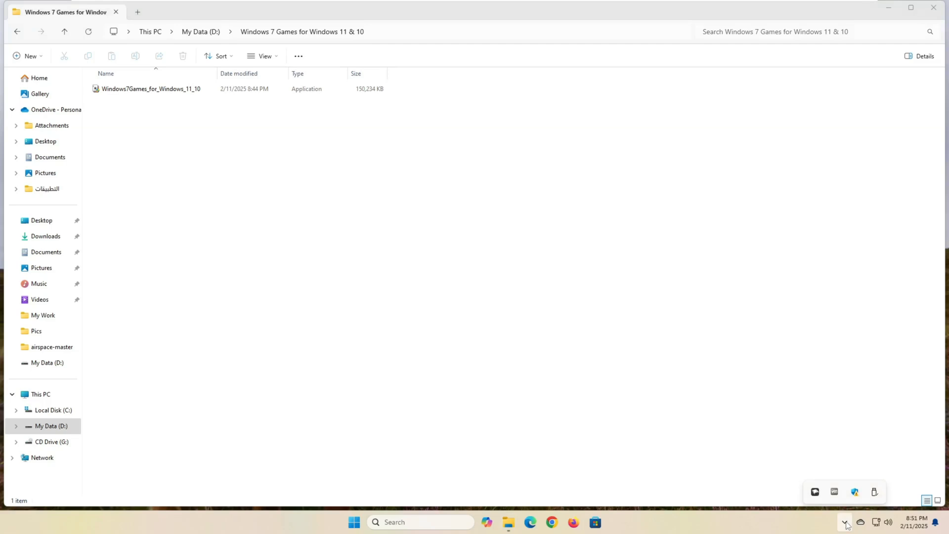
Switch Real-time protection off under Virus & threat protection settings, approve it, and close Windows Security
click(854, 493)
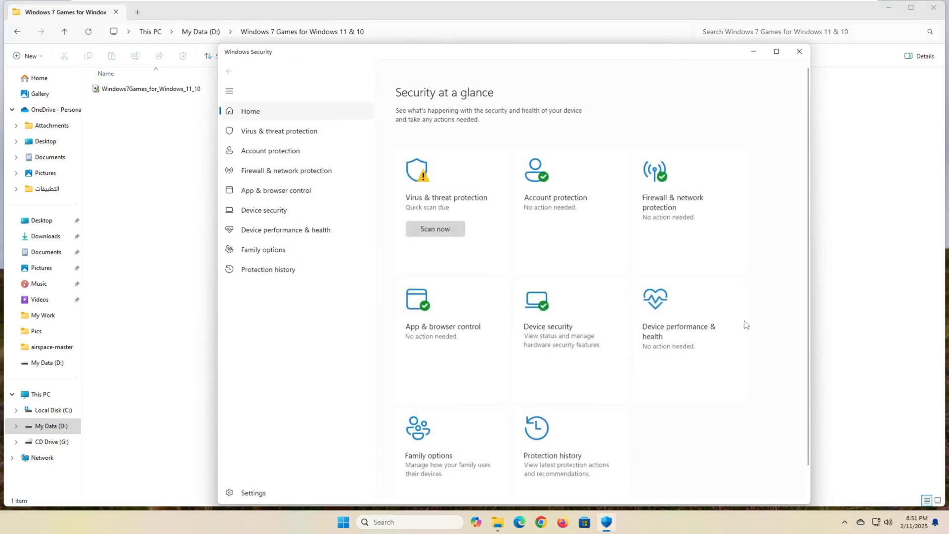
click(461, 205)
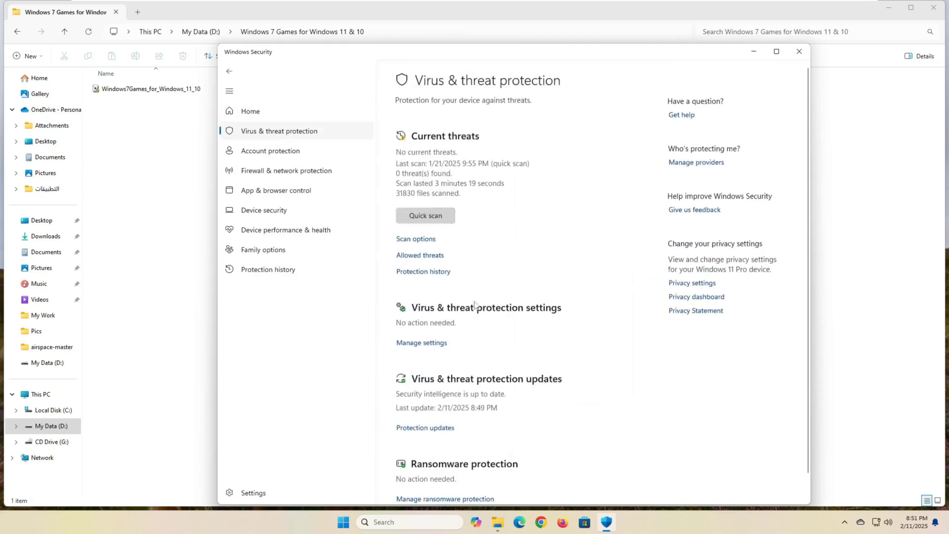
click(462, 347)
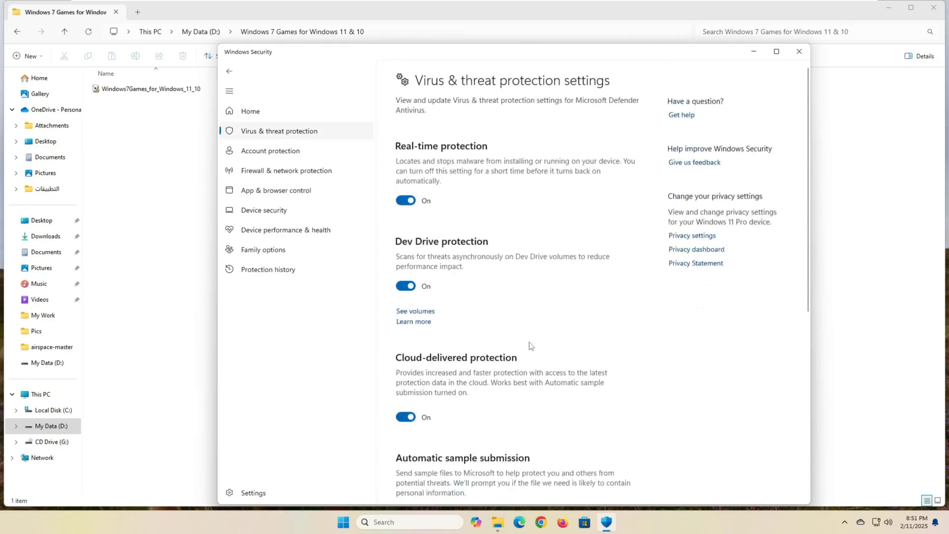
click(404, 200)
click(440, 342)
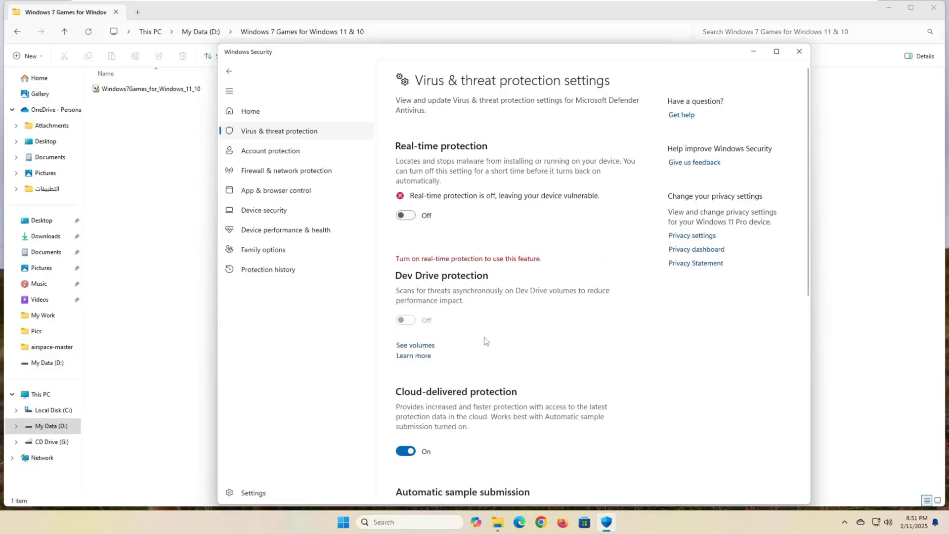
scroll(485, 341, down, 5)
scroll(483, 339, up, 5)
click(799, 51)
Run the Windows 7 Games installer as administrator with English as the installer language
right_click(124, 94)
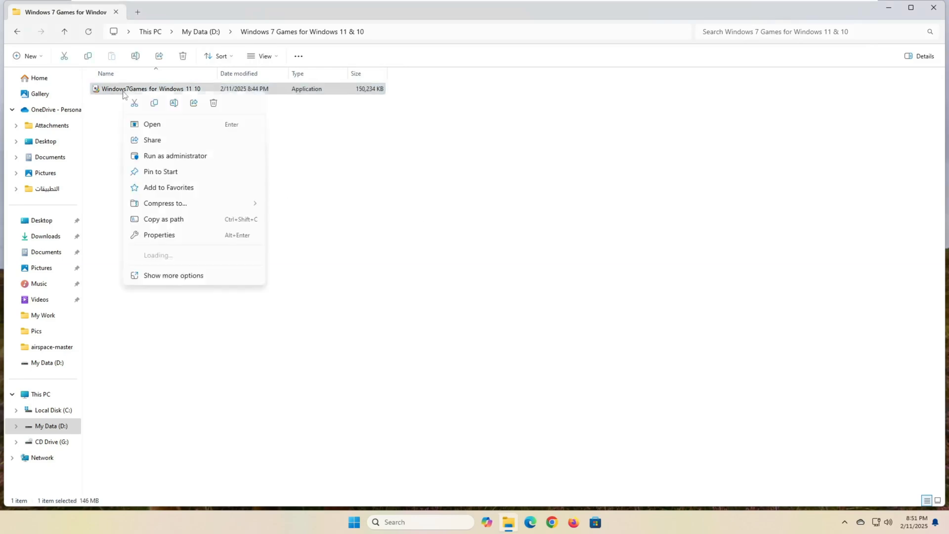
click(210, 156)
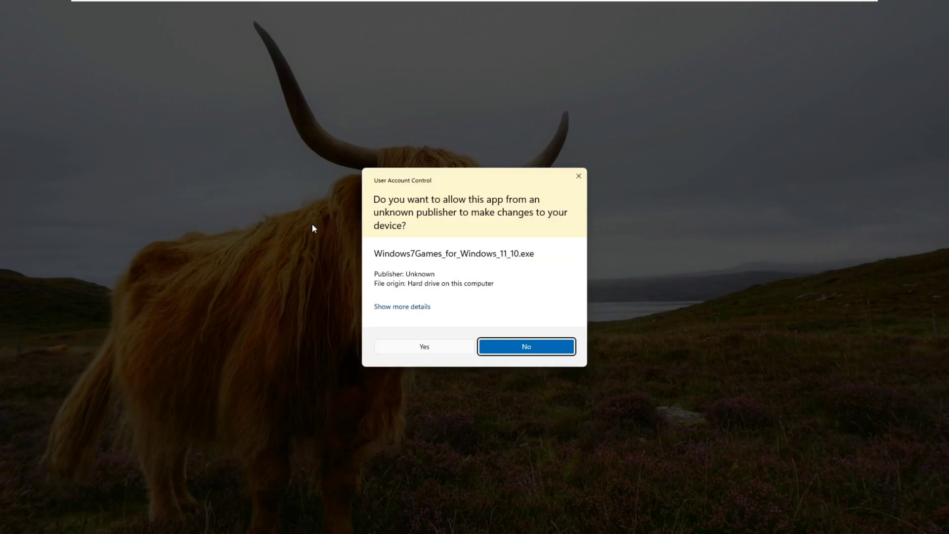
click(449, 348)
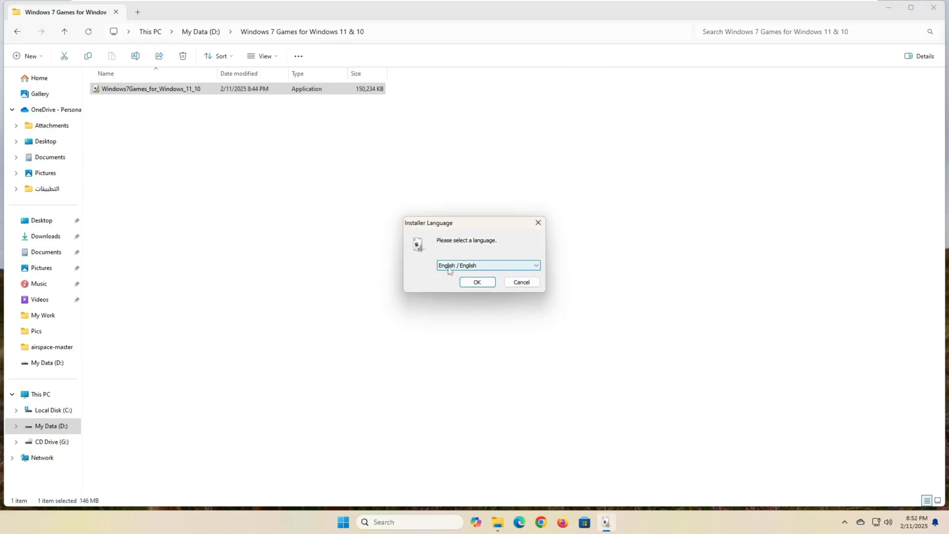
click(535, 267)
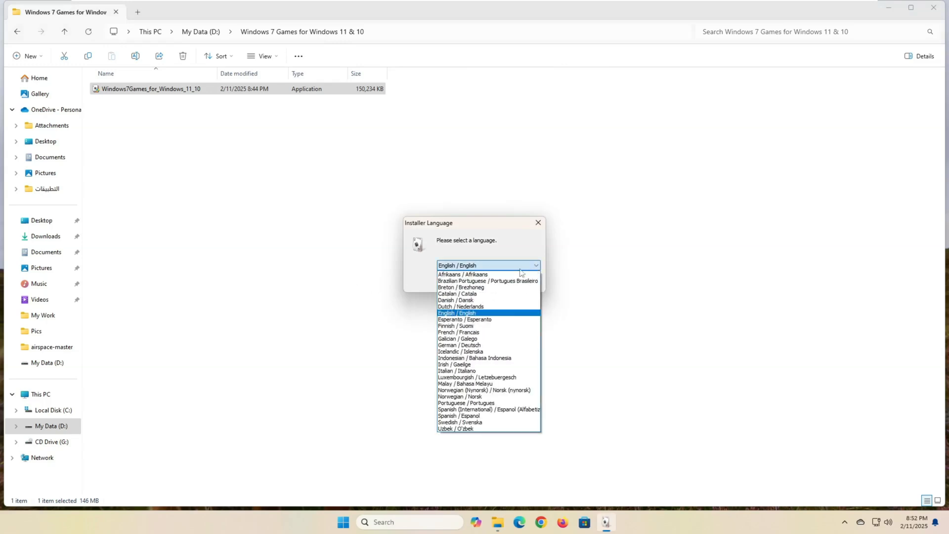
click(464, 314)
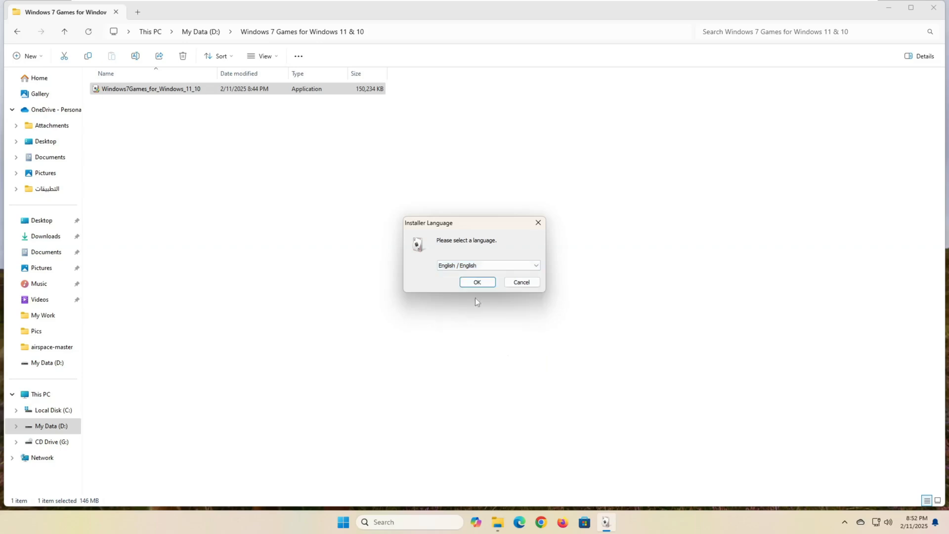
click(479, 282)
click(888, 7)
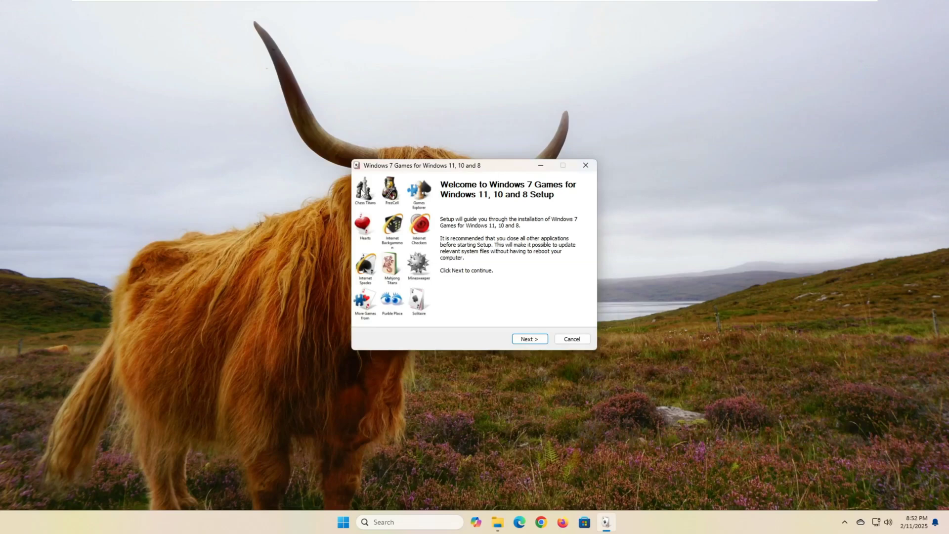
Install the default game components and untick both Winaero 'Learn more' options
click(531, 340)
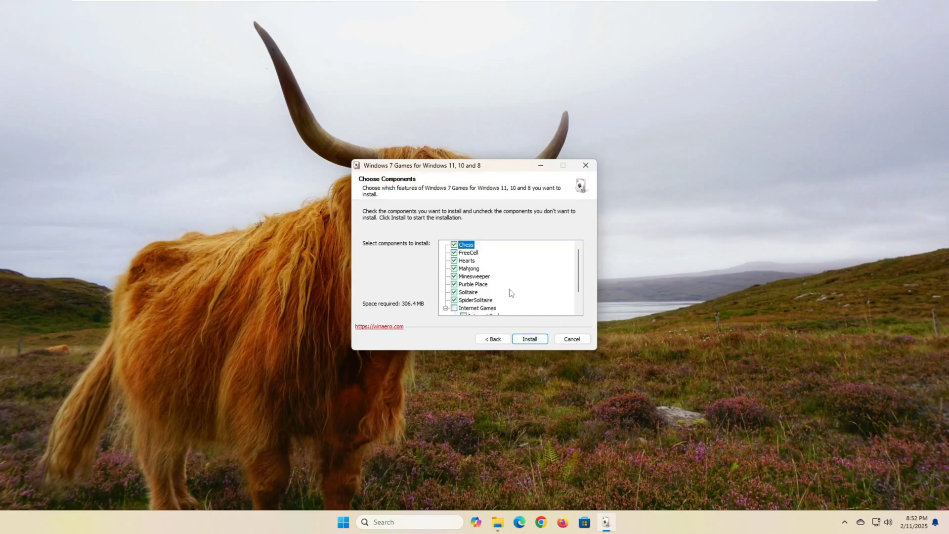
scroll(507, 281, down, 1)
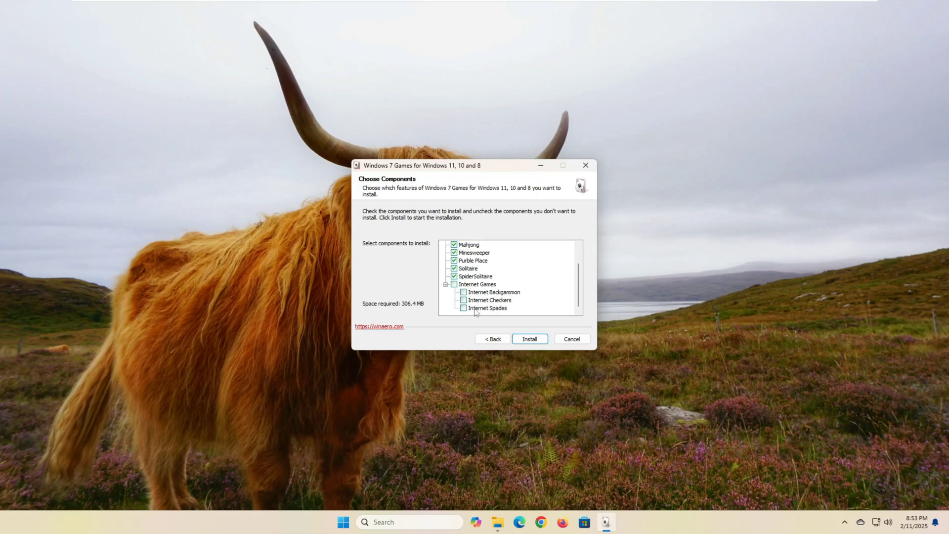
click(529, 339)
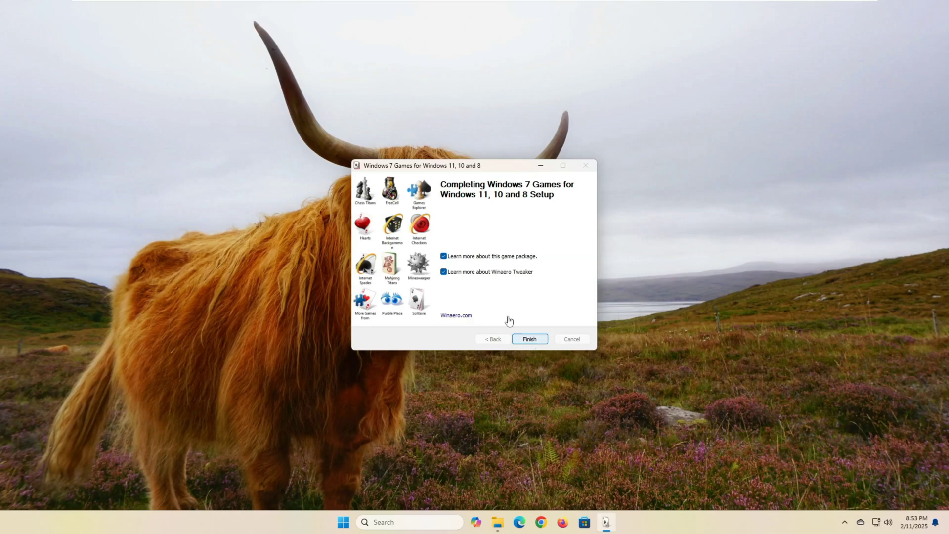
click(444, 272)
click(444, 257)
Finish the setup, then switch Real-time protection back on in Windows Security
click(536, 340)
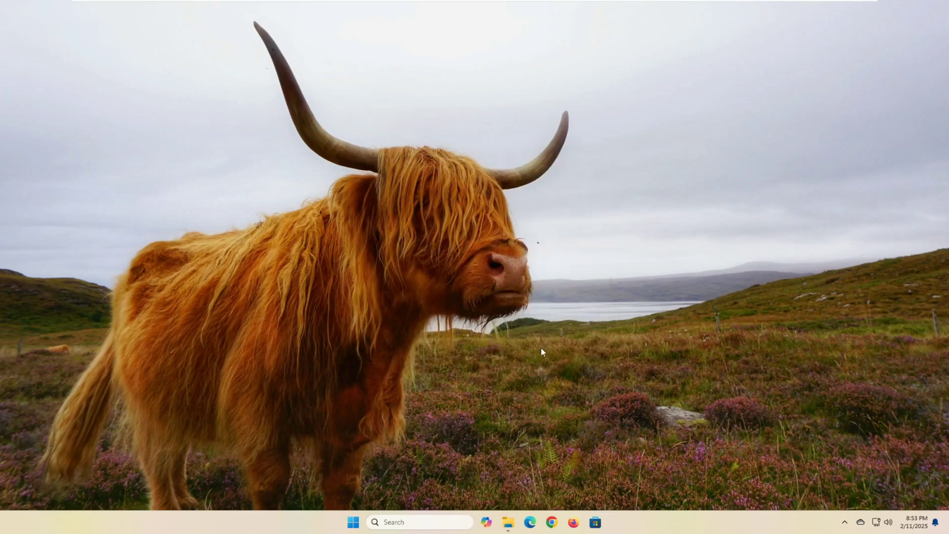
click(844, 522)
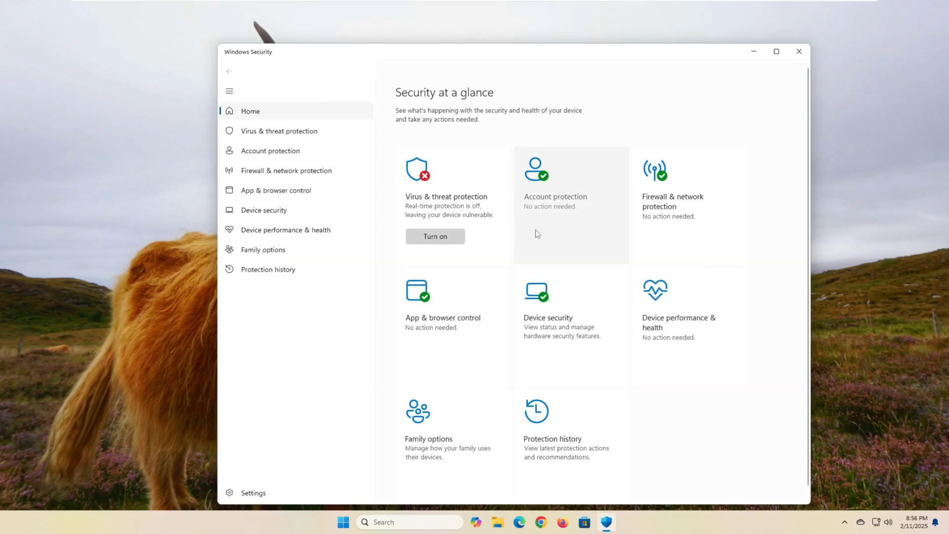
click(423, 196)
click(429, 368)
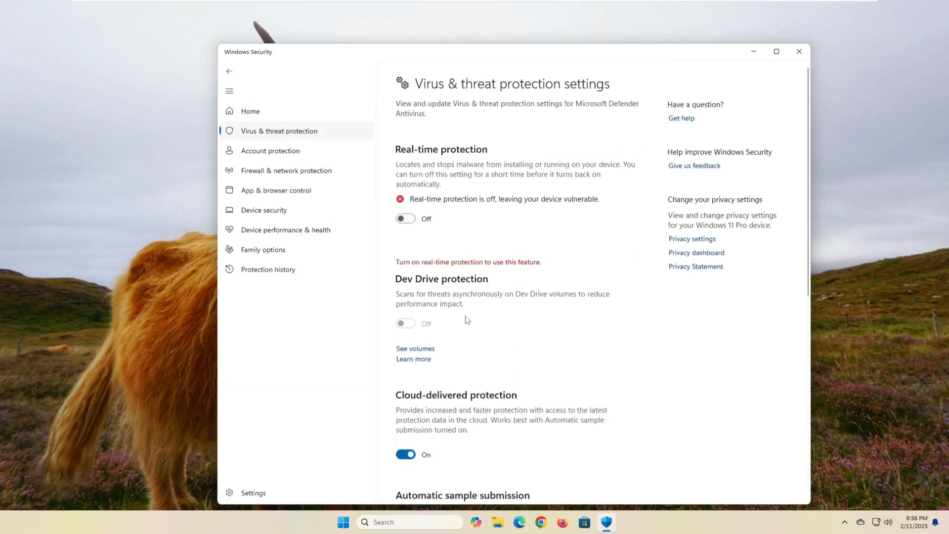
click(404, 217)
click(439, 342)
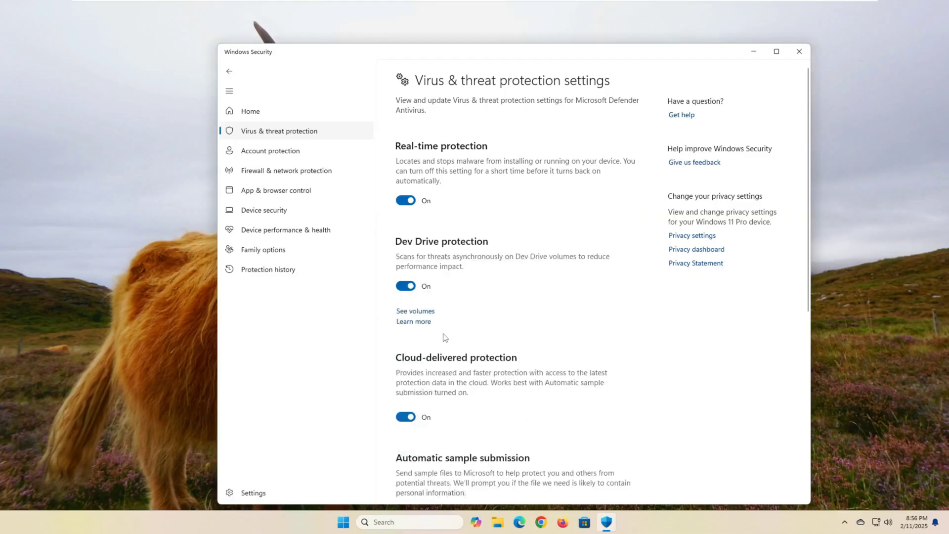
scroll(443, 338, down, 5)
scroll(443, 338, up, 5)
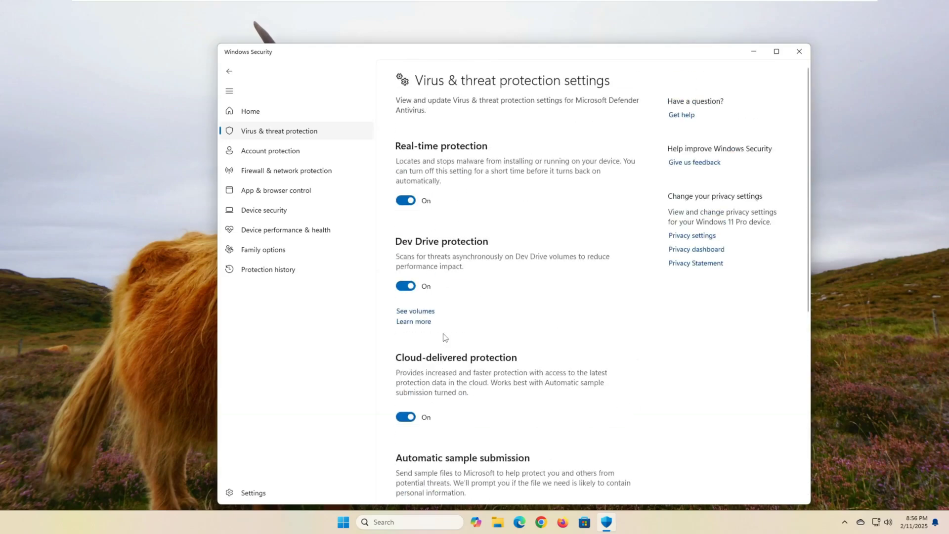
click(281, 131)
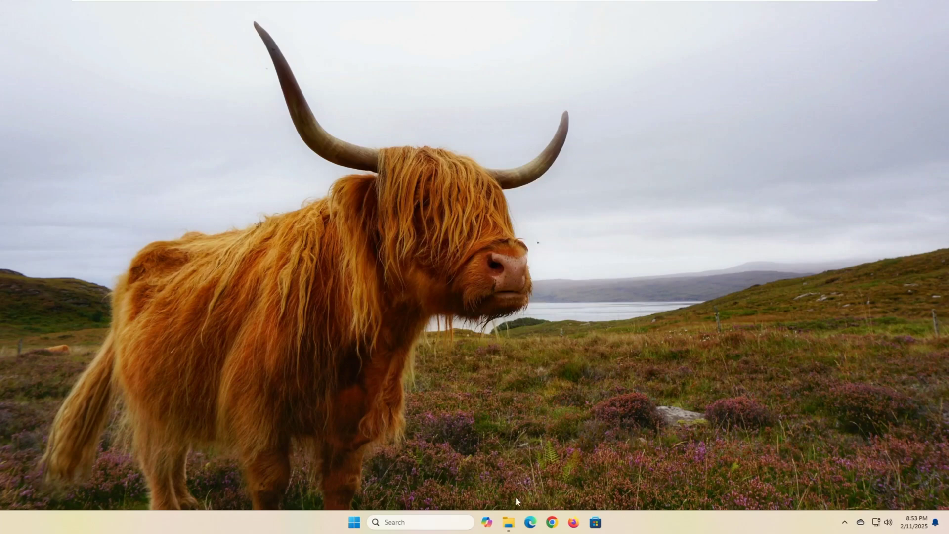
Check that C:\Program Files\Microsoft Games holds the installed games, then minimize File Explorer
key(alt+Tab)
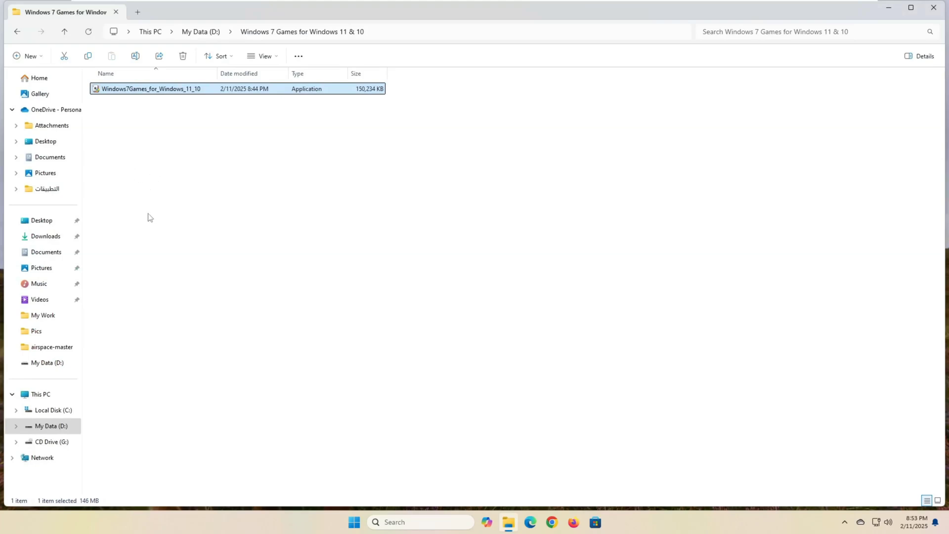
click(66, 410)
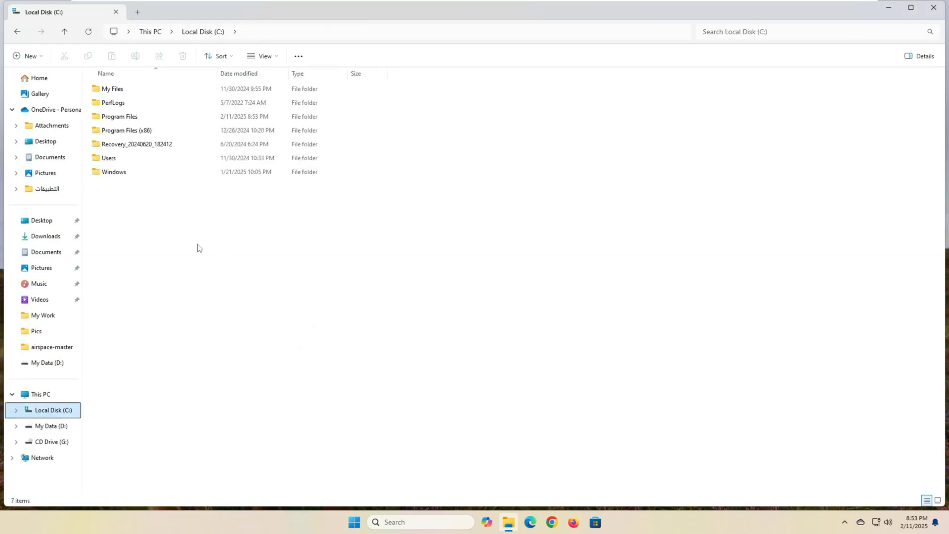
double_click(127, 116)
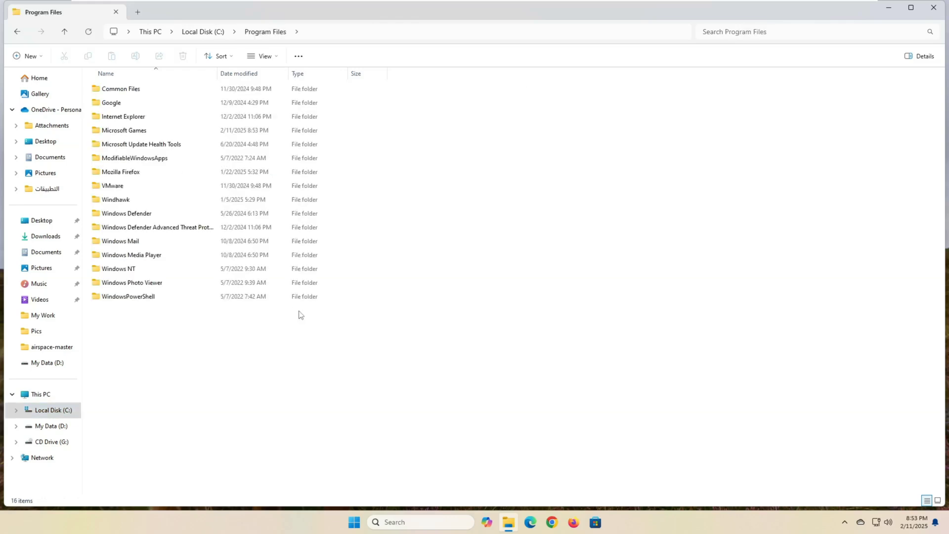
click(155, 132)
double_click(153, 131)
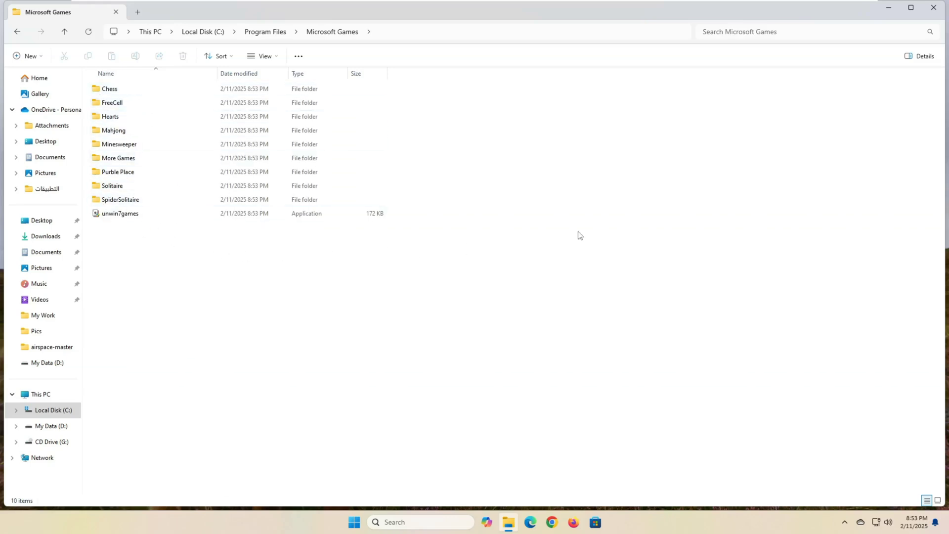
click(887, 11)
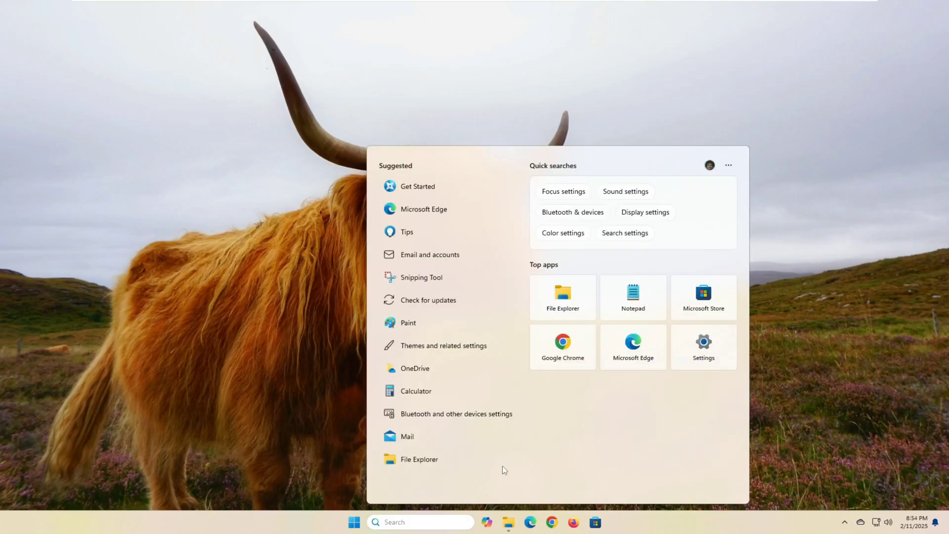
Search for 'soli' and launch the Solitaire app
text(soli)
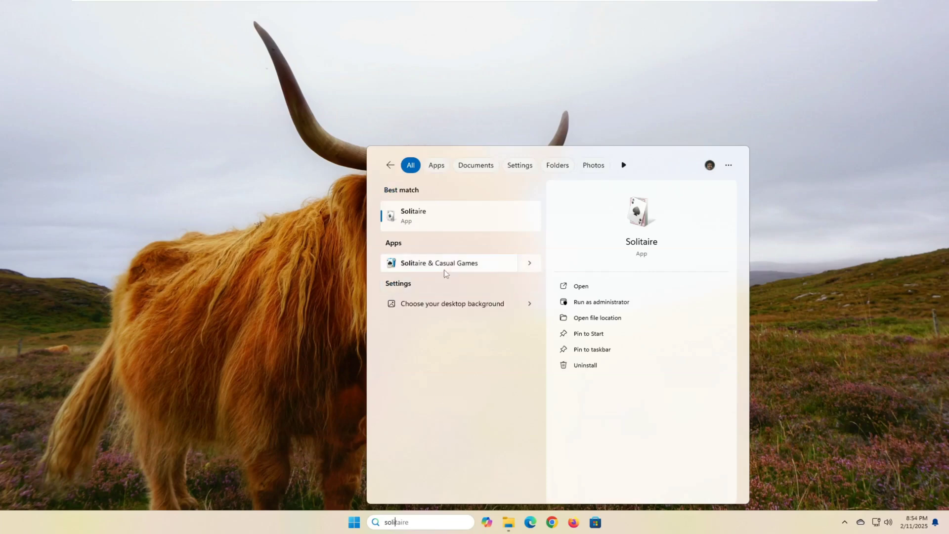
click(444, 222)
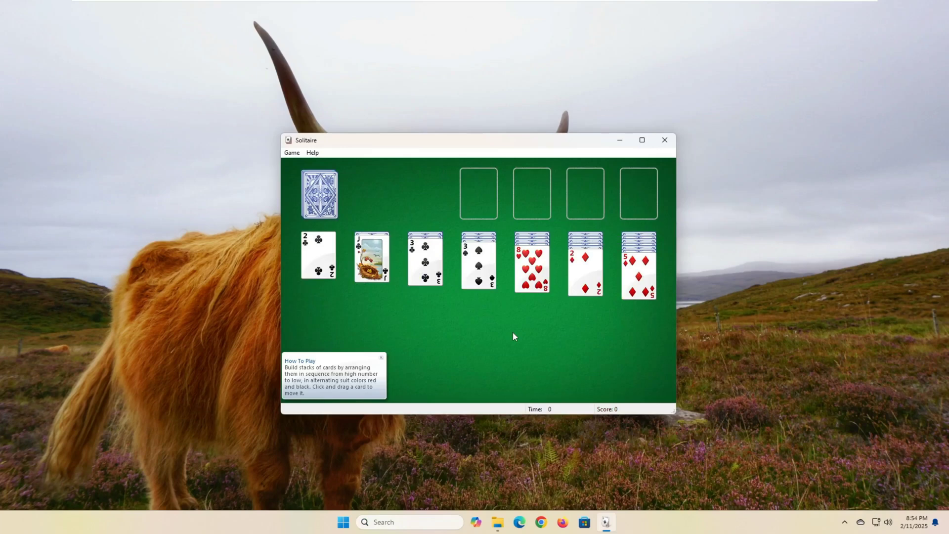
Move 2♦ onto 3♣, J♣ onto Q♥ and 7♣ onto 8♥, then quit Solitaire
drag(318, 255, 418, 286)
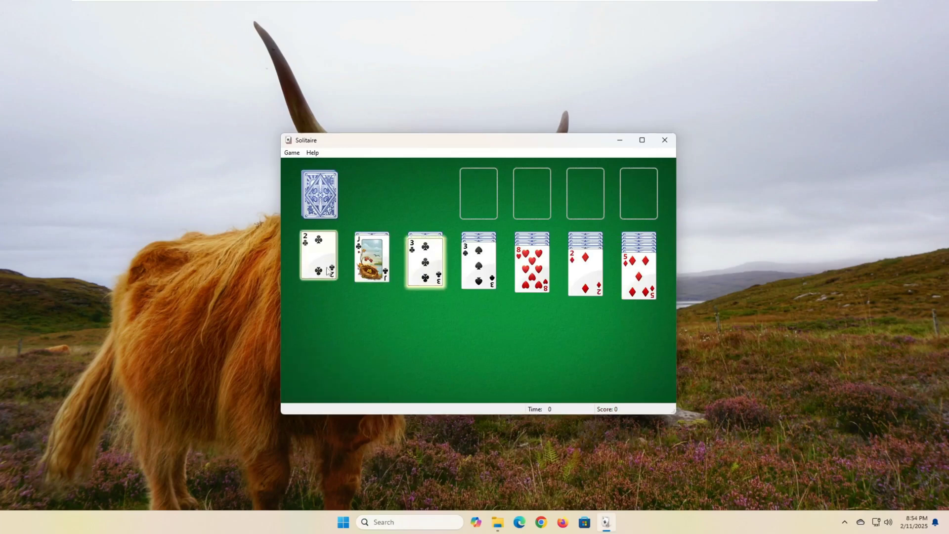
drag(585, 276, 456, 330)
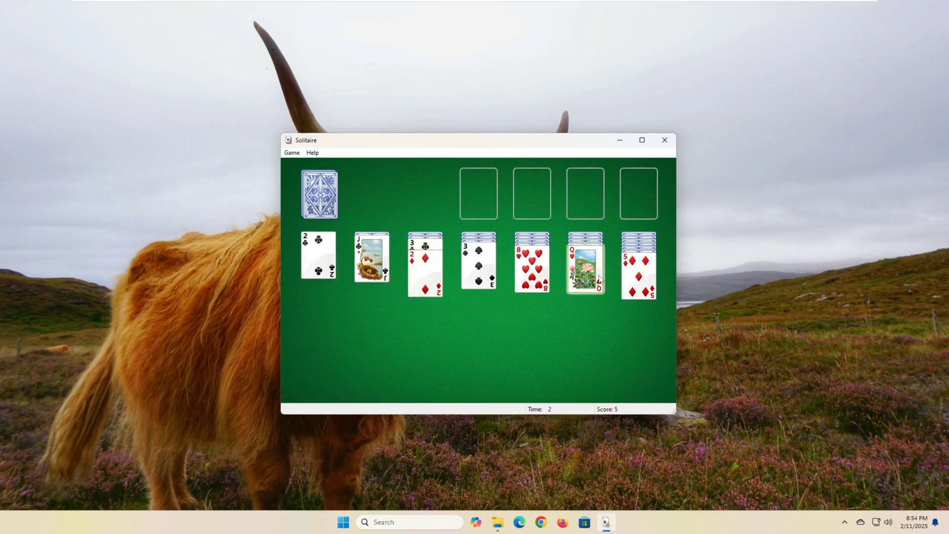
drag(585, 269, 426, 342)
drag(372, 257, 585, 277)
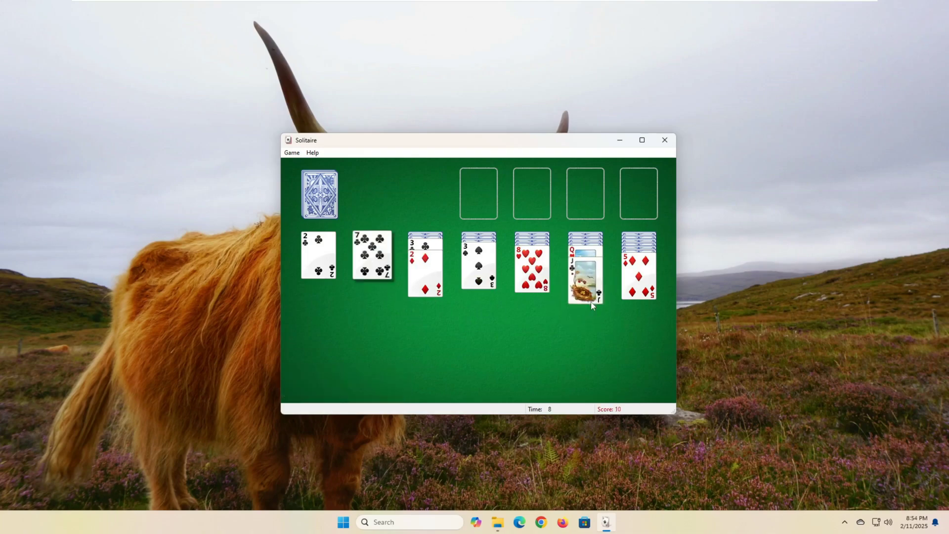
drag(375, 259, 528, 297)
drag(585, 270, 402, 310)
click(665, 139)
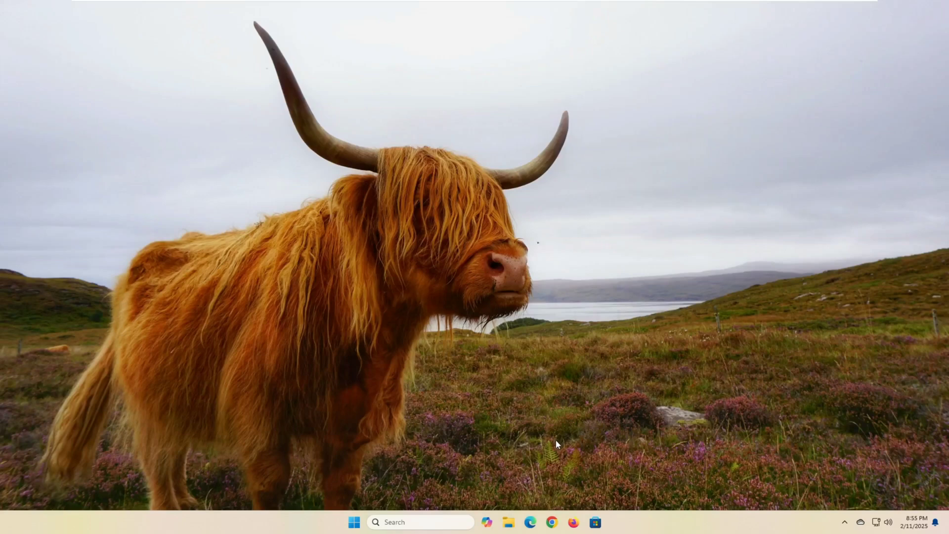
Open C:\Program Files\Microsoft Games and run the Windows 7 Games uninstaller to completion
click(509, 522)
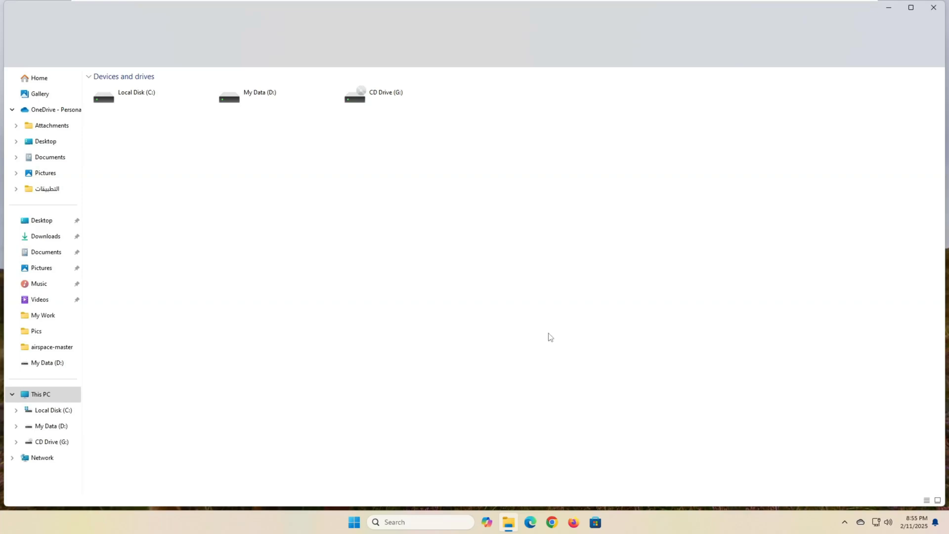
double_click(163, 101)
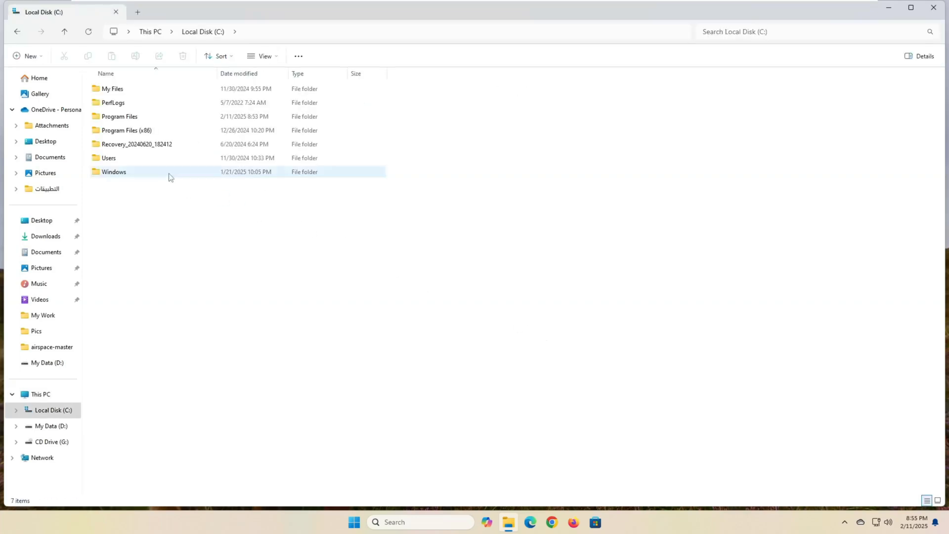
click(131, 119)
double_click(132, 121)
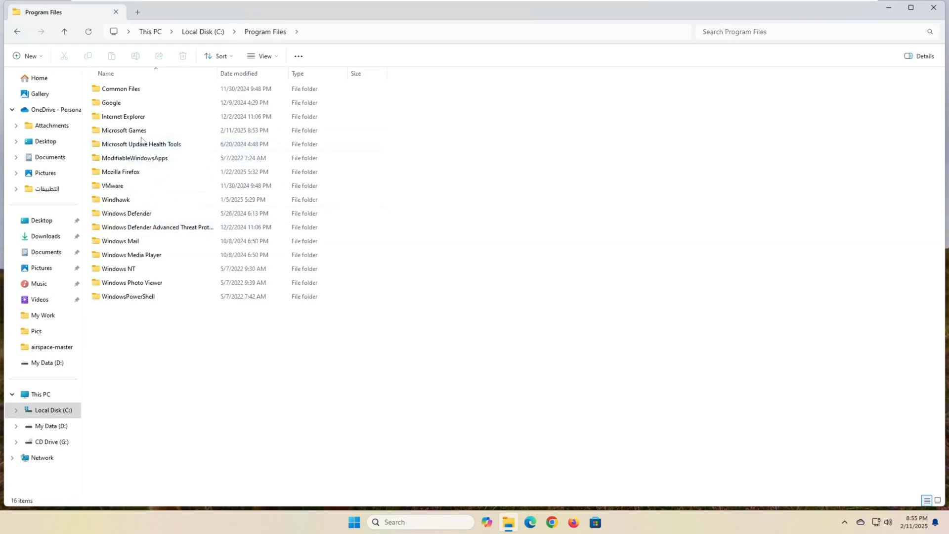
double_click(145, 132)
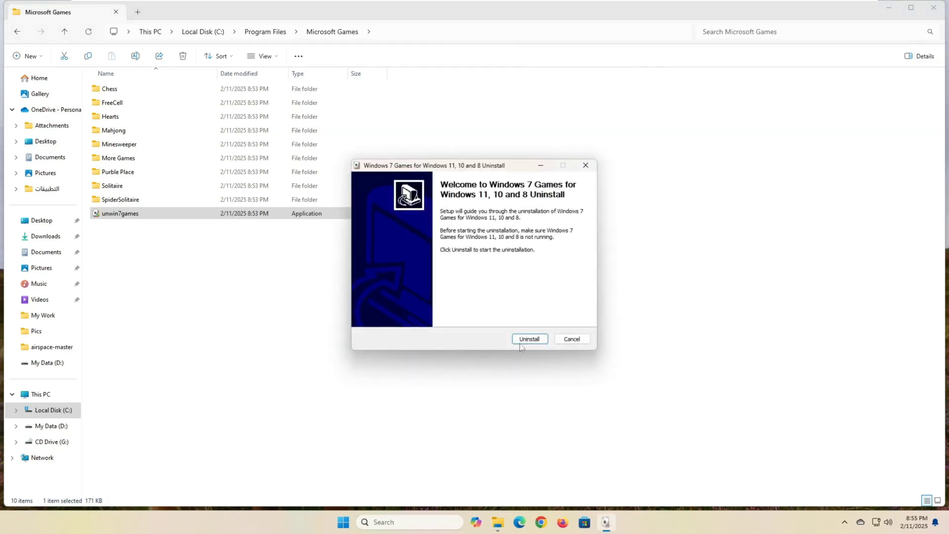
click(528, 340)
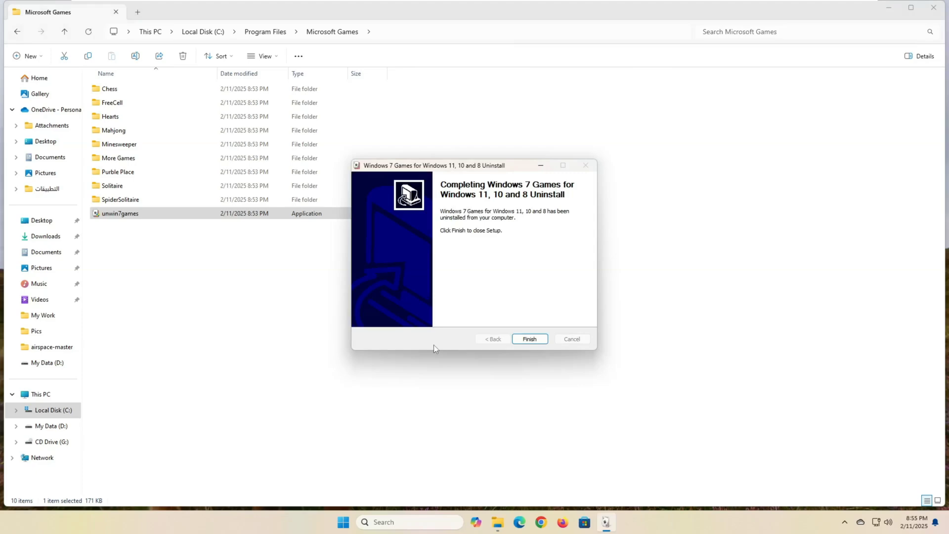
click(539, 343)
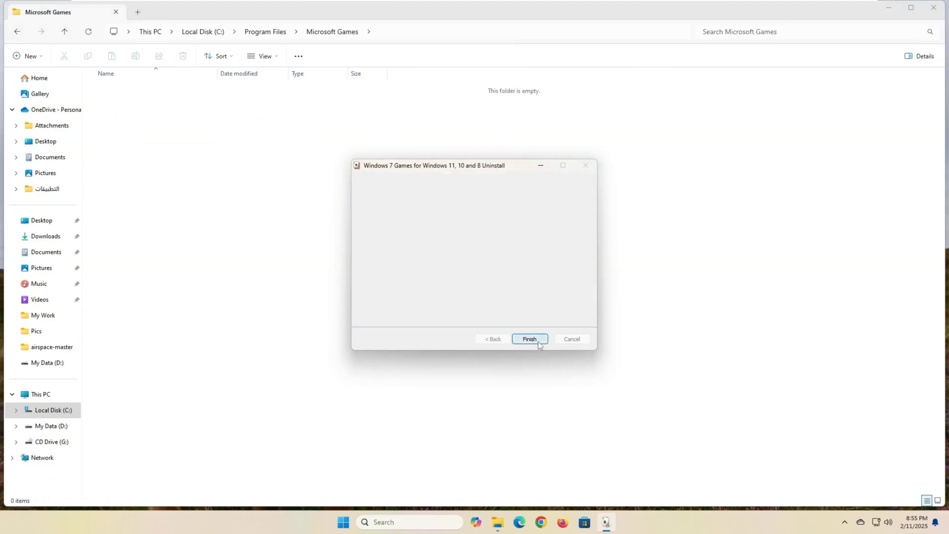